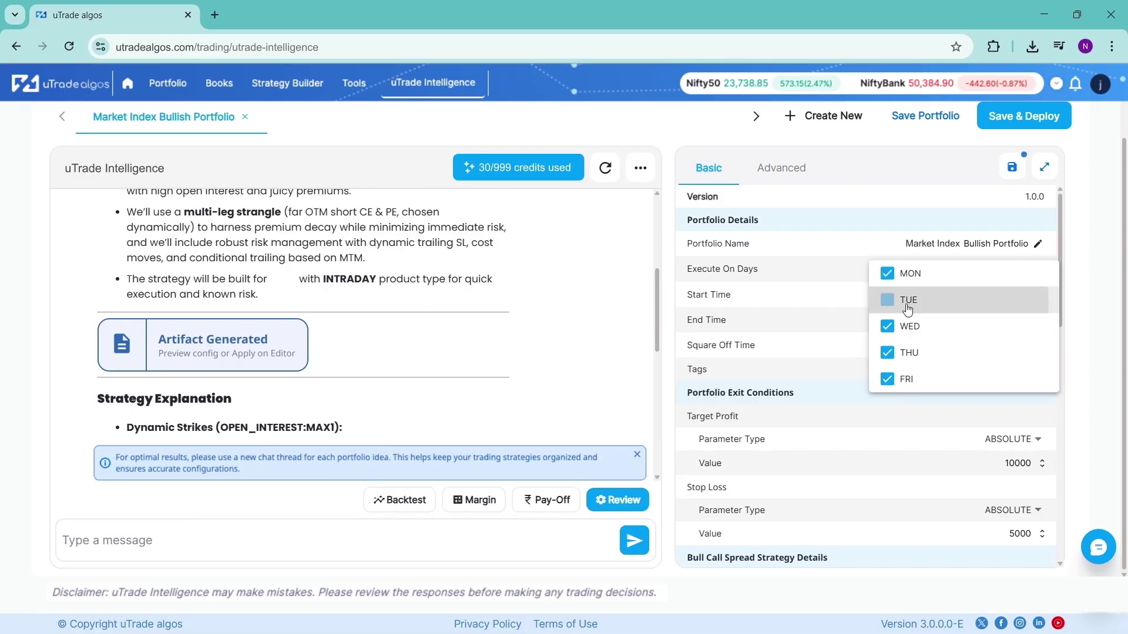
scroll(1026, 379, down, 1)
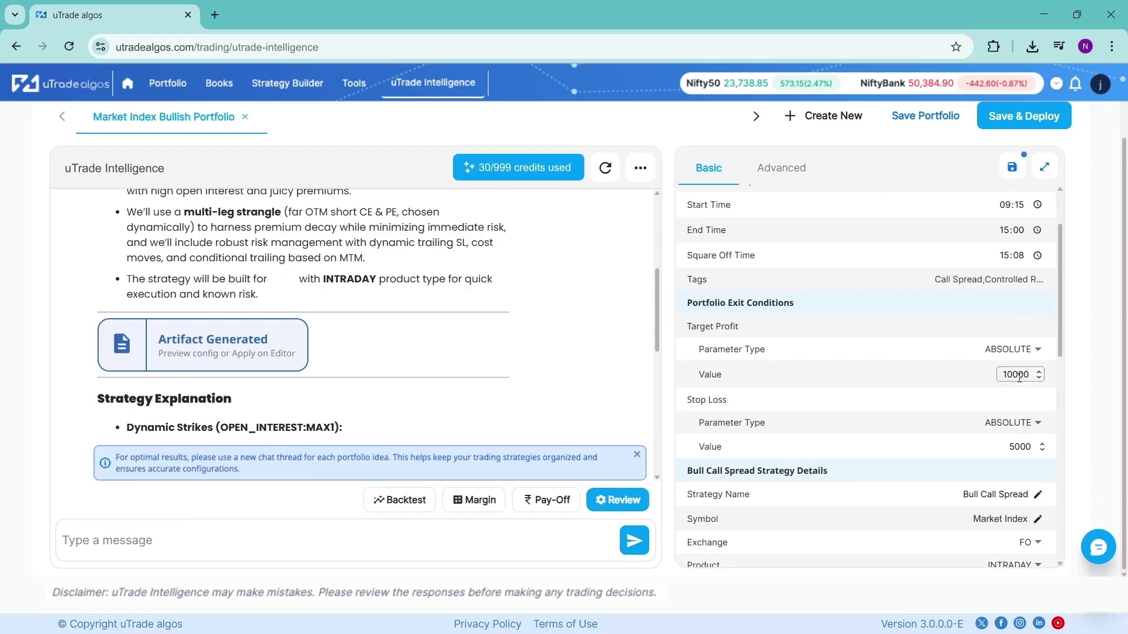
Show the Market Index Bullish Portfolio's full configuration as editable YAML via the Advanced view
click(782, 168)
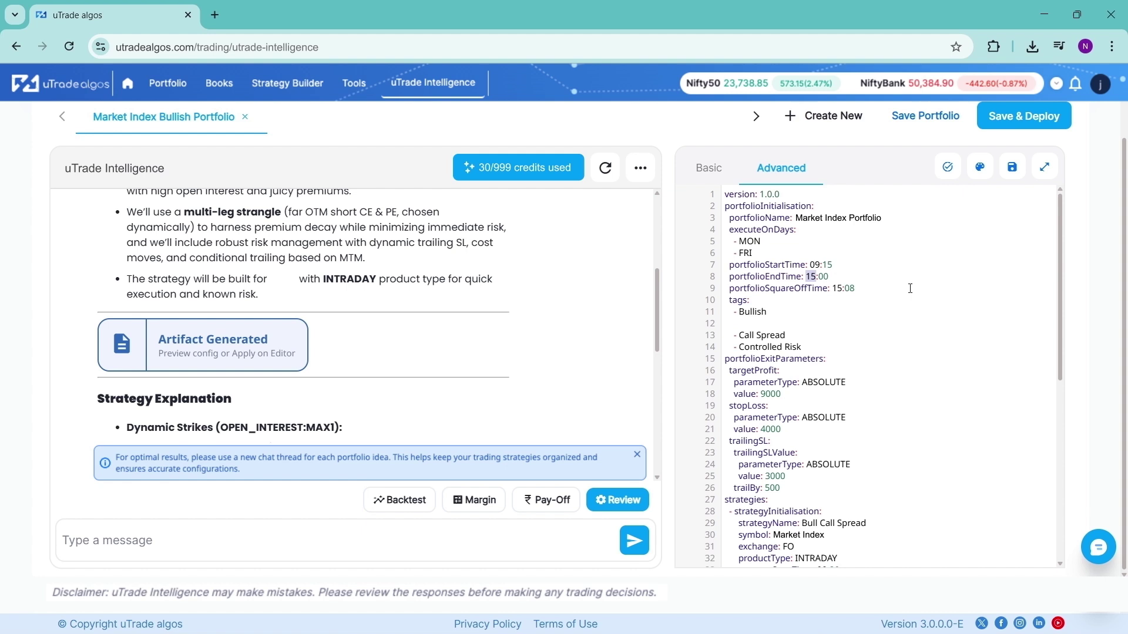